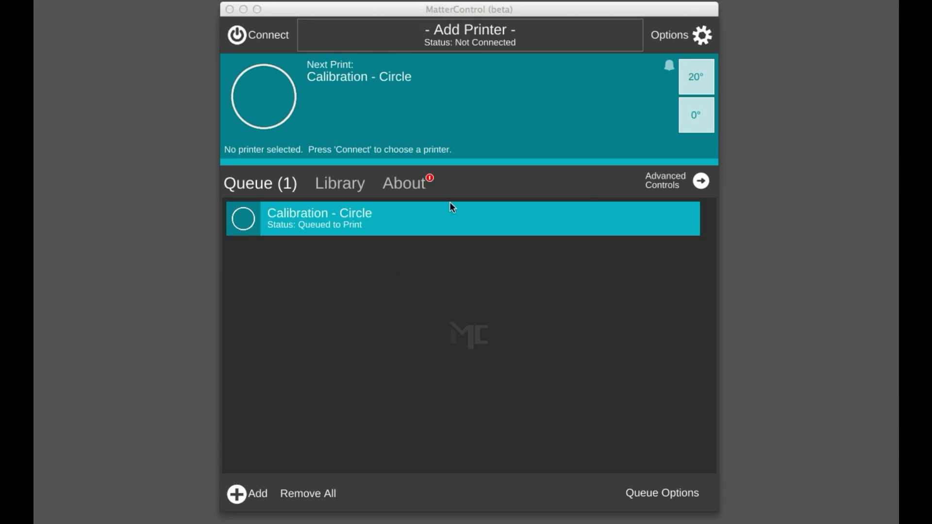
Start adding a new printer and center the printer setup window.
{"action": "left_click", "coordinate": [493, 310]}
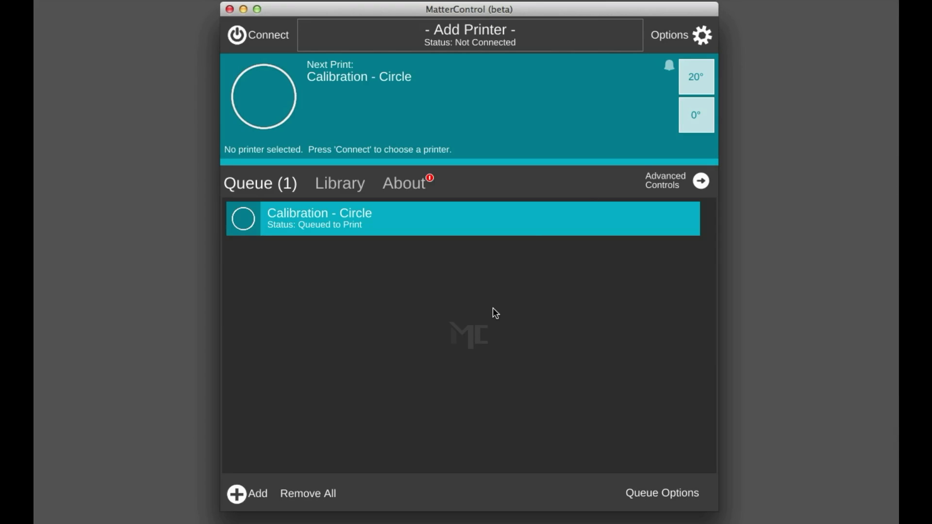
{"action": "mouse_move", "coordinate": [549, 208]}
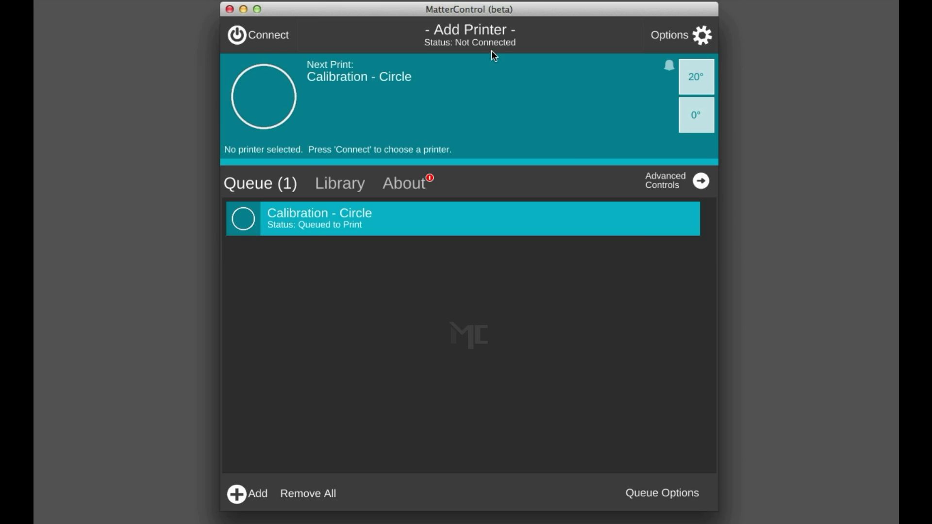
{"action": "left_click", "coordinate": [430, 29]}
{"action": "left_click_drag", "start_coordinate": [294, 79], "coordinate": [526, 85]}
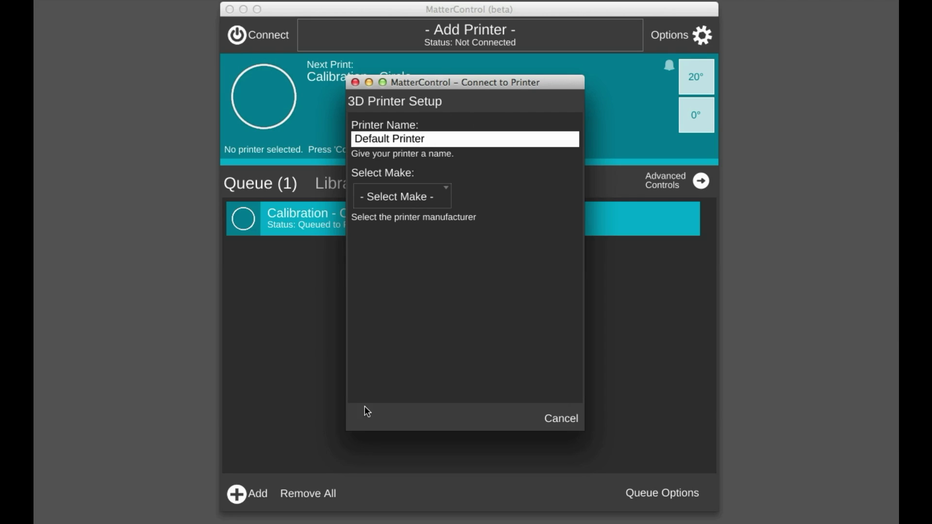
Replace 'Default Printer' with the name 'Yellow AirWolf'.
{"action": "left_click", "coordinate": [462, 138]}
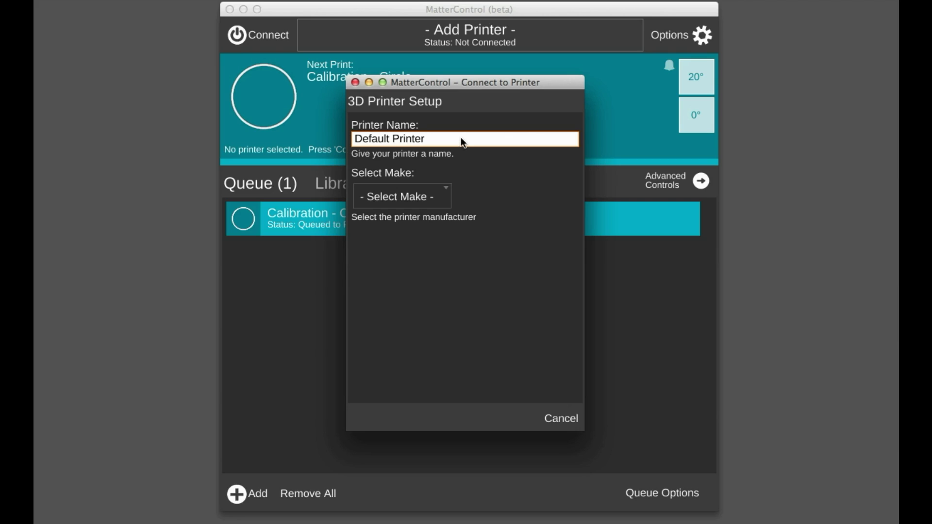
{"action": "key", "text": "BackSpace"}
{"action": "key", "text": "BackSpace"}
{"action": "key", "text": "BackSpace"}
{"action": "key", "text": "BackSpace"}
{"action": "key", "text": "BackSpace"}
{"action": "key", "text": "BackSpace"}
{"action": "key", "text": "BackSpace"}
{"action": "key", "text": "BackSpace"}
{"action": "key", "text": "BackSpace"}
{"action": "key", "text": "BackSpace"}
{"action": "key", "text": "BackSpace"}
{"action": "key", "text": "BackSpace"}
{"action": "key", "text": "BackSpace"}
{"action": "key", "text": "BackSpace"}
{"action": "key", "text": "BackSpace"}
{"action": "type", "text": "Yellow AirWolf"}
{"action": "left_click", "coordinate": [418, 200]}
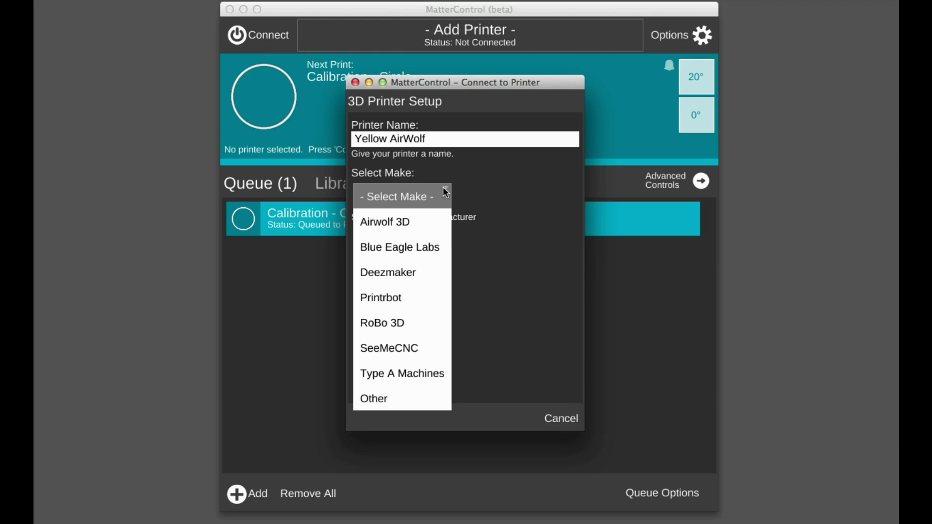
Choose Airwolf 3D as the make and v5.5 PLA as the model, then save.
{"action": "left_click", "coordinate": [420, 219]}
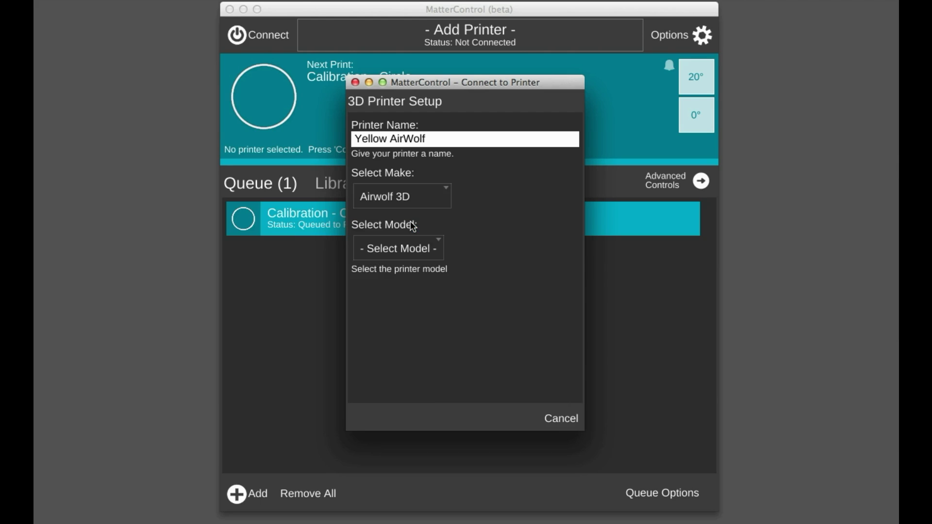
{"action": "left_click", "coordinate": [430, 249]}
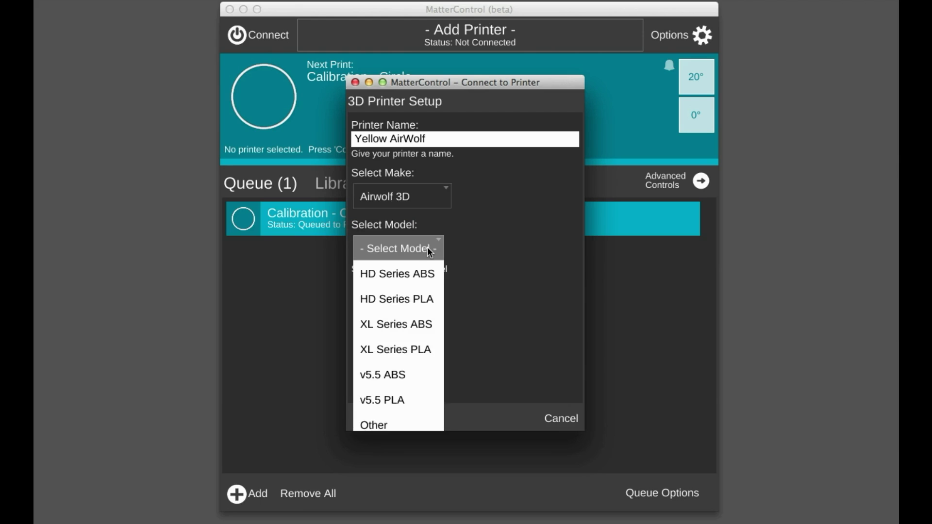
{"action": "left_click", "coordinate": [405, 403]}
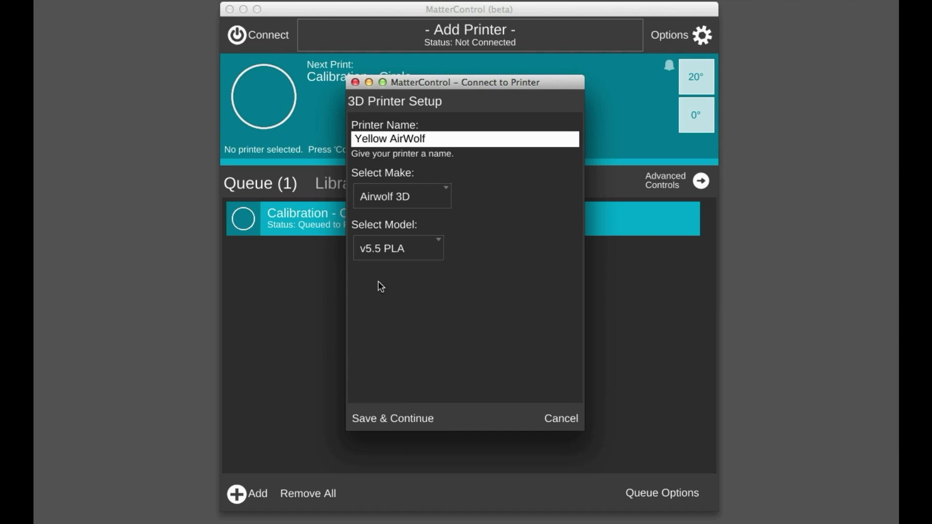
{"action": "left_click", "coordinate": [384, 418]}
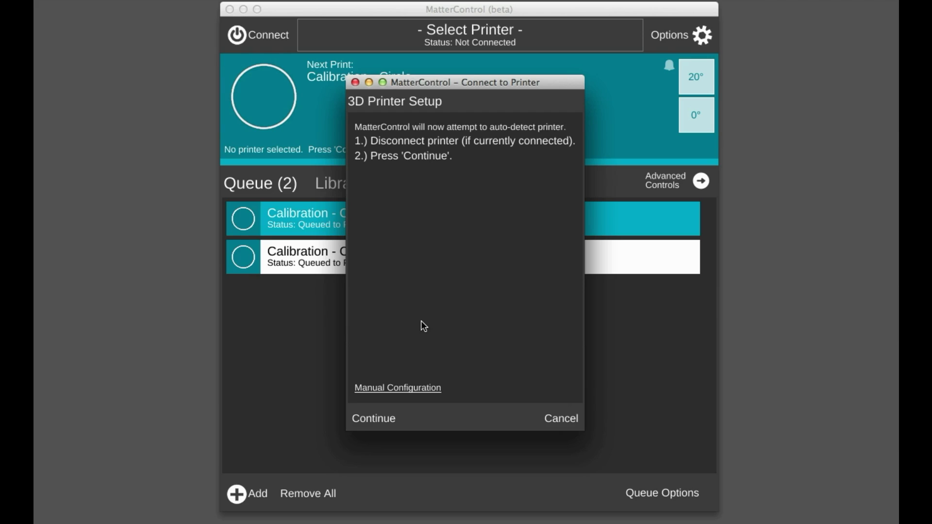
Run auto-detection and connect to Yellow AirWolf until the connection succeeds.
{"action": "left_click", "coordinate": [384, 422]}
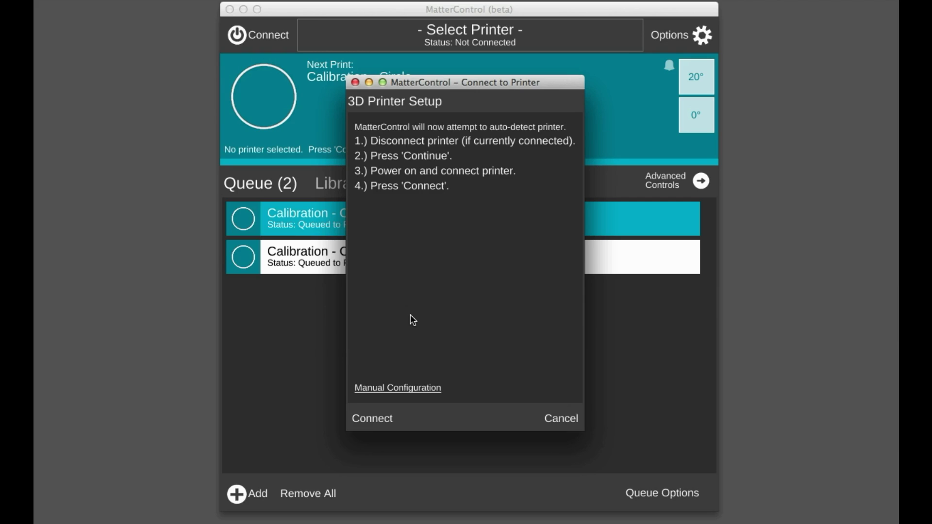
{"action": "left_click", "coordinate": [372, 419]}
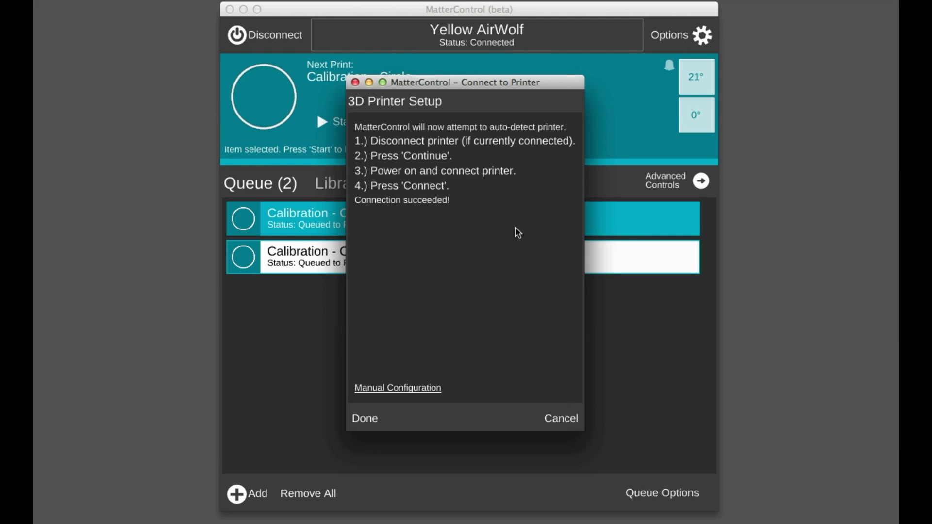
{"action": "left_click_drag", "start_coordinate": [443, 84], "coordinate": [463, 80]}
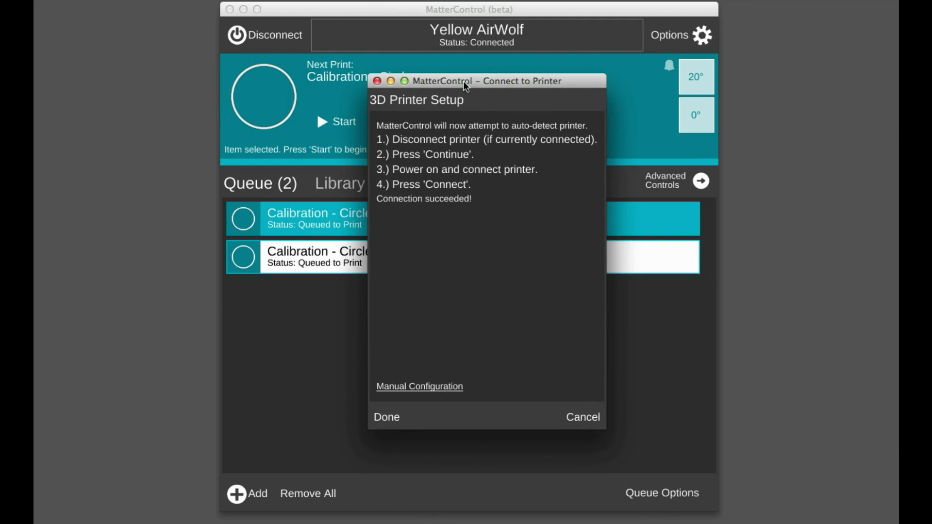
{"action": "left_click", "coordinate": [389, 412]}
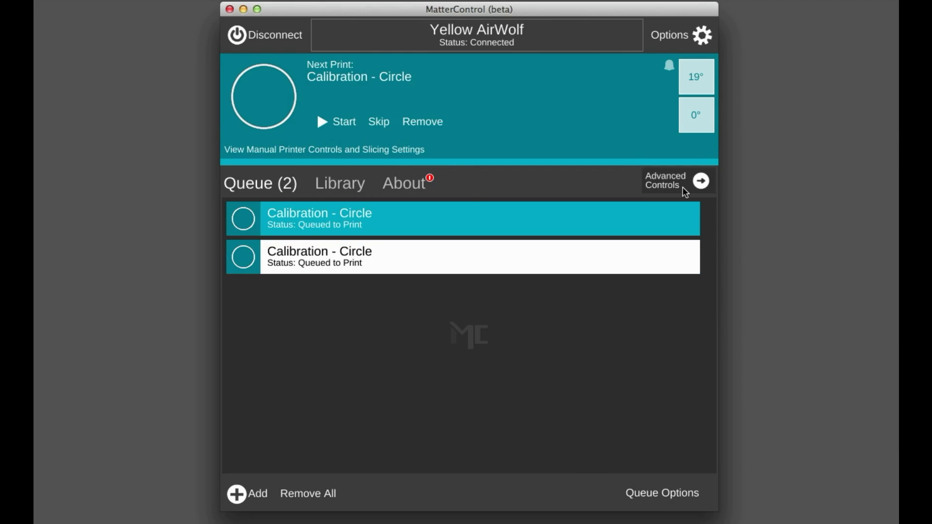
Check the printer's Slice Settings under Advanced Controls, then return to the Print Queue.
{"action": "left_click", "coordinate": [699, 183]}
{"action": "left_click", "coordinate": [469, 176]}
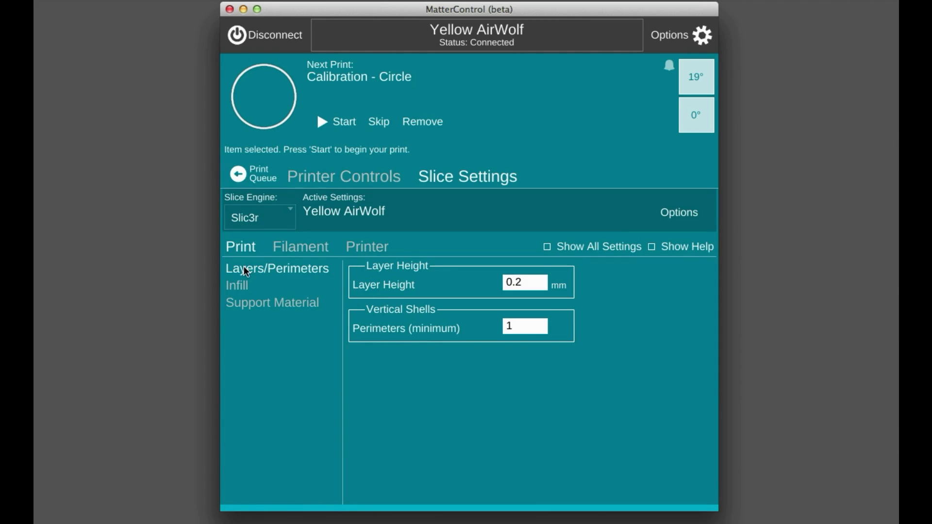
{"action": "left_click", "coordinate": [252, 170]}
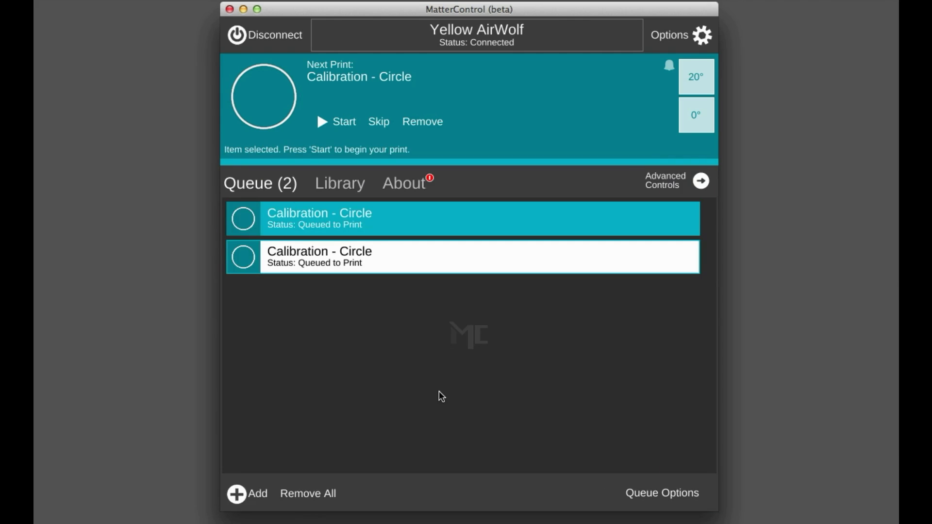